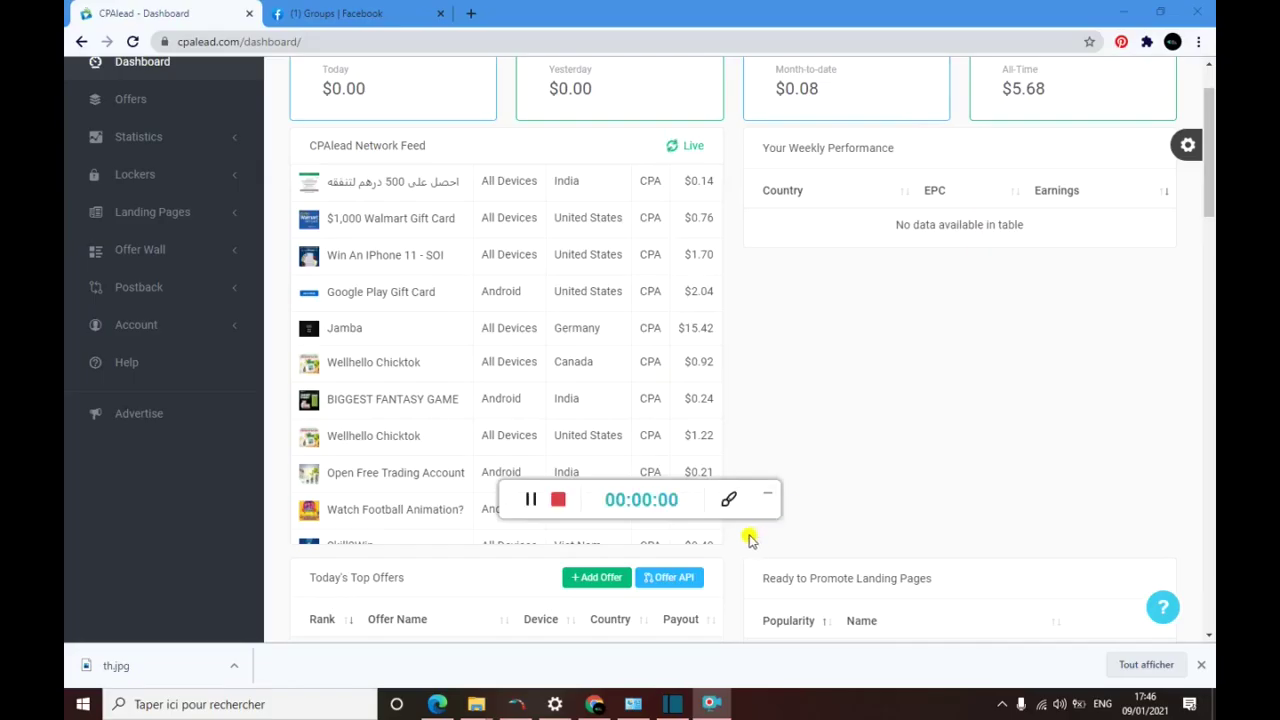
Expand Landing Pages in the sidebar and browse the pre-made pages gallery (FREE ROBUX, $250 Per Day Ebook).
left_click_drag(750, 503, 1003, 707)
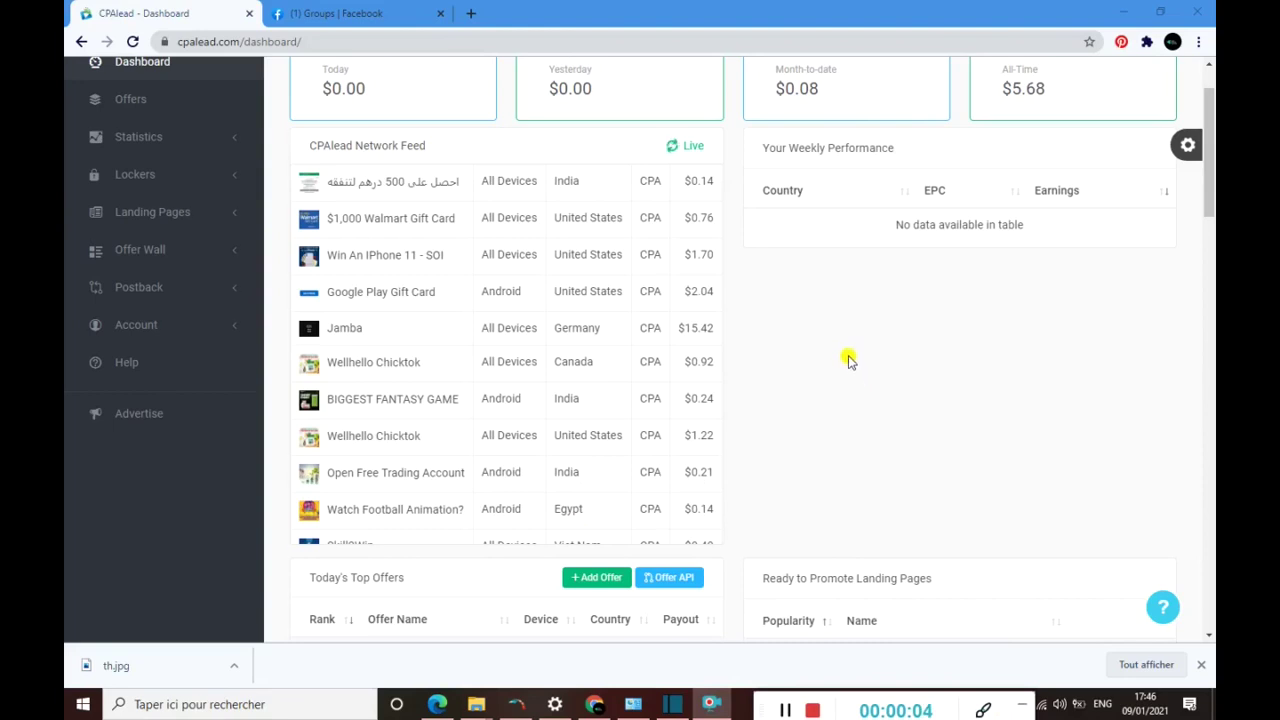
scroll(848, 360, "up", 1)
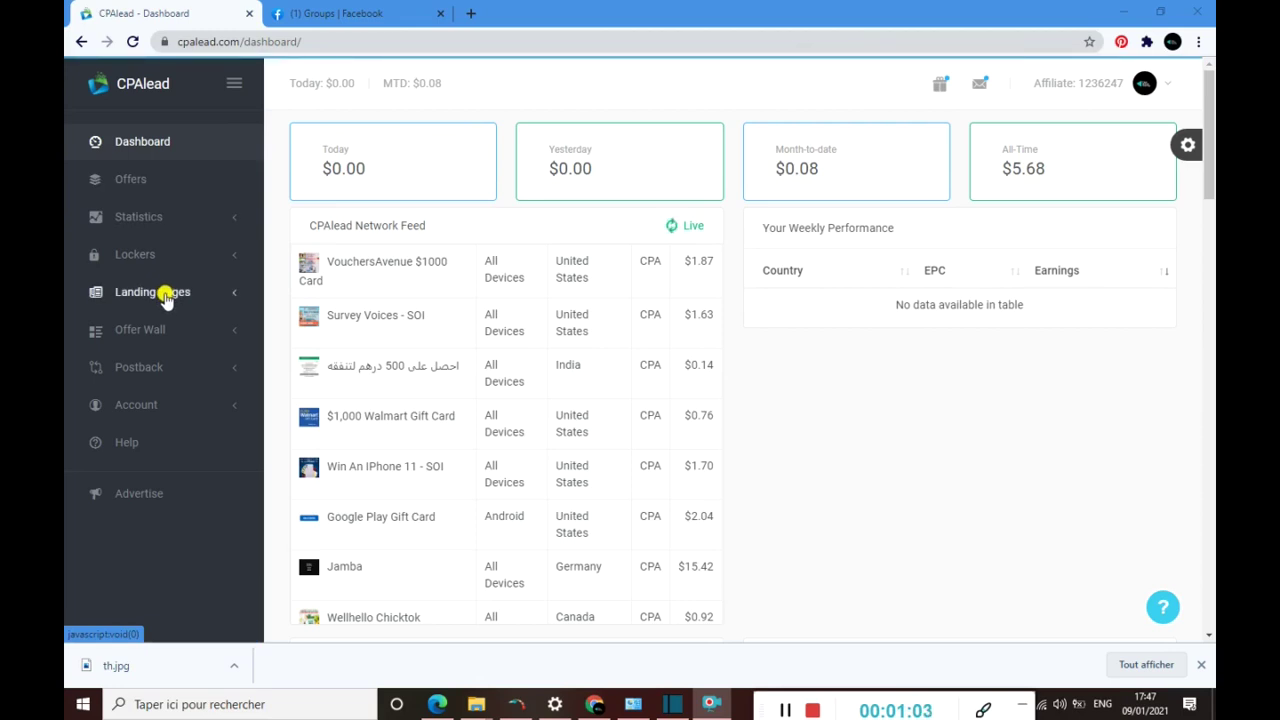
left_click(230, 294)
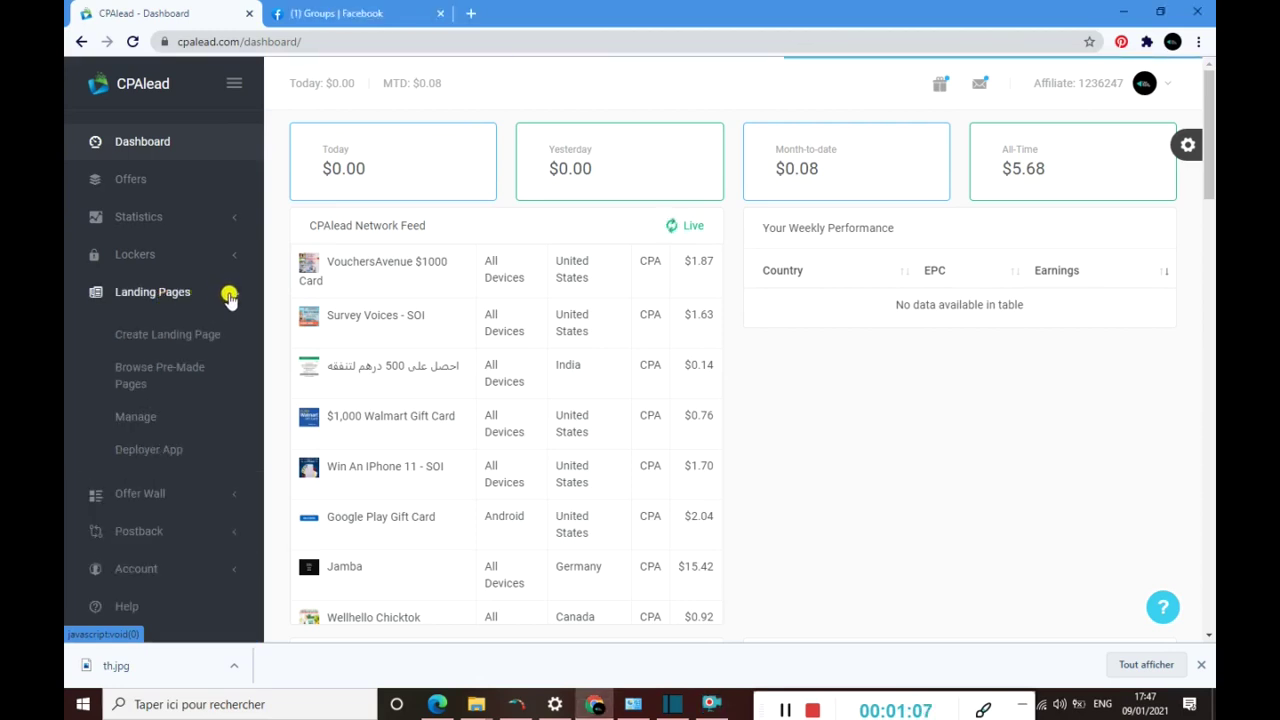
left_click(160, 375)
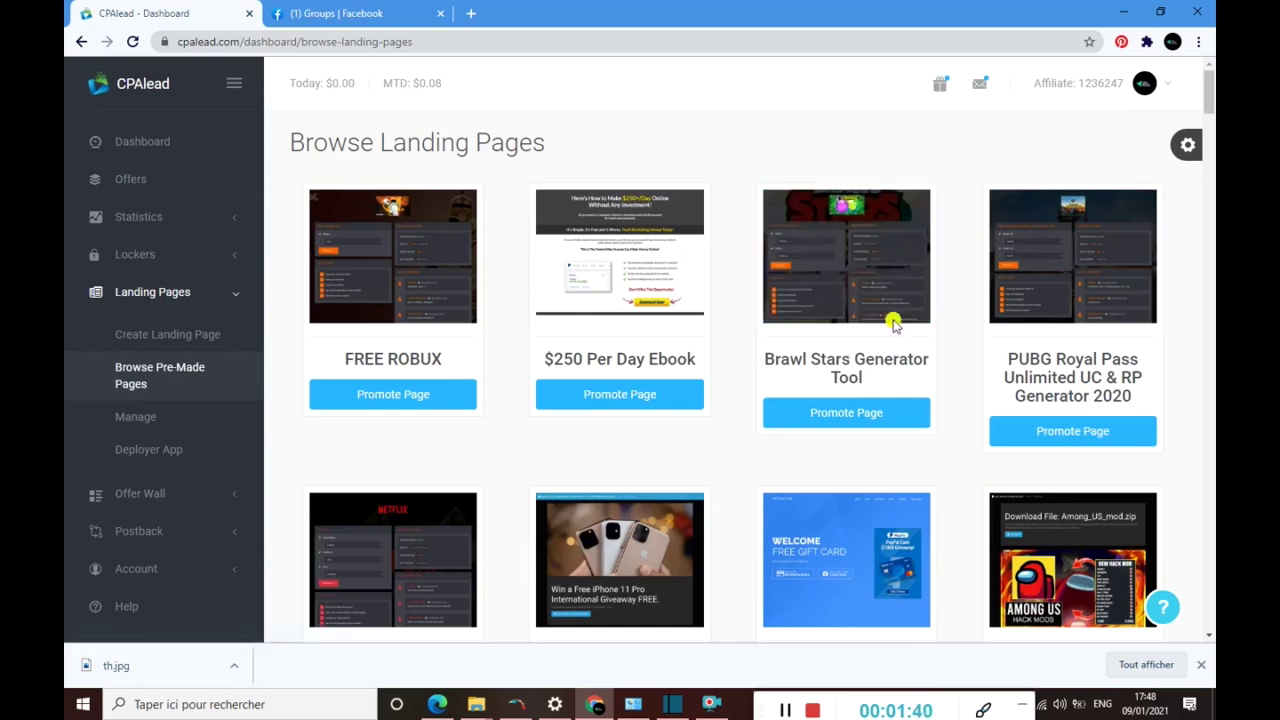
scroll(908, 318, "down", 2)
scroll(974, 209, "up", 1)
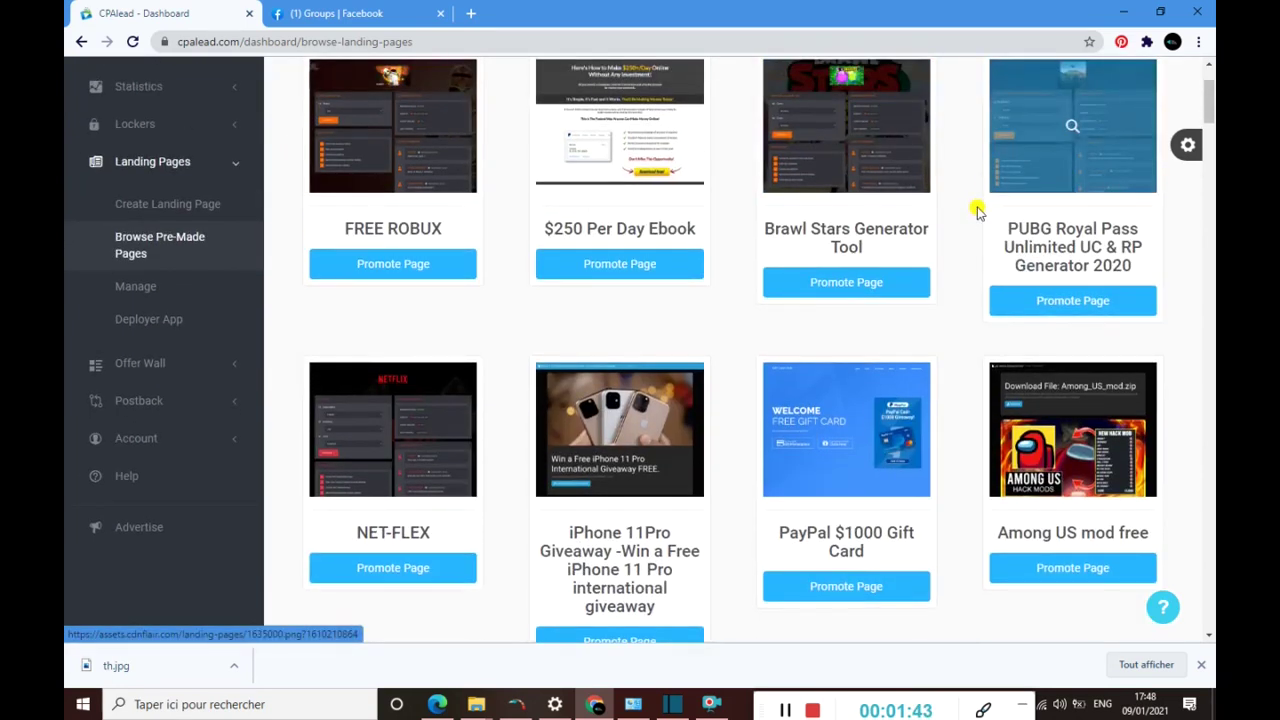
scroll(766, 386, "down", 2)
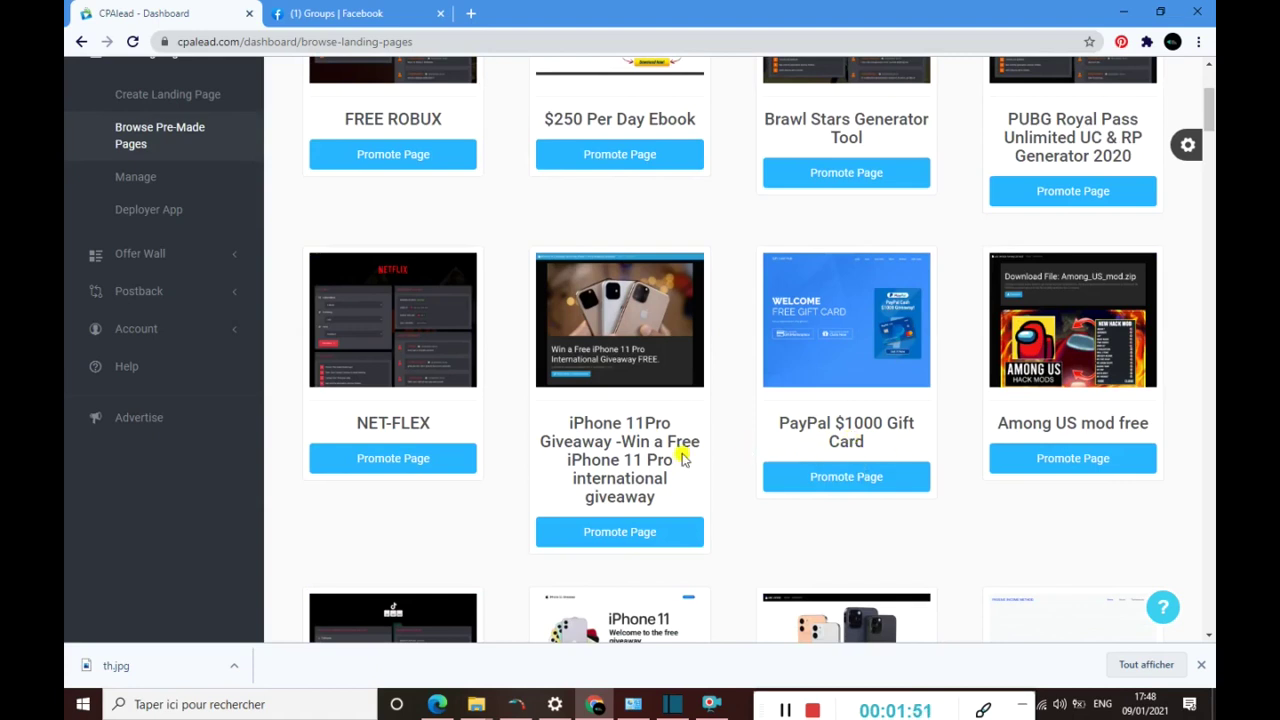
scroll(683, 457, "down", 1)
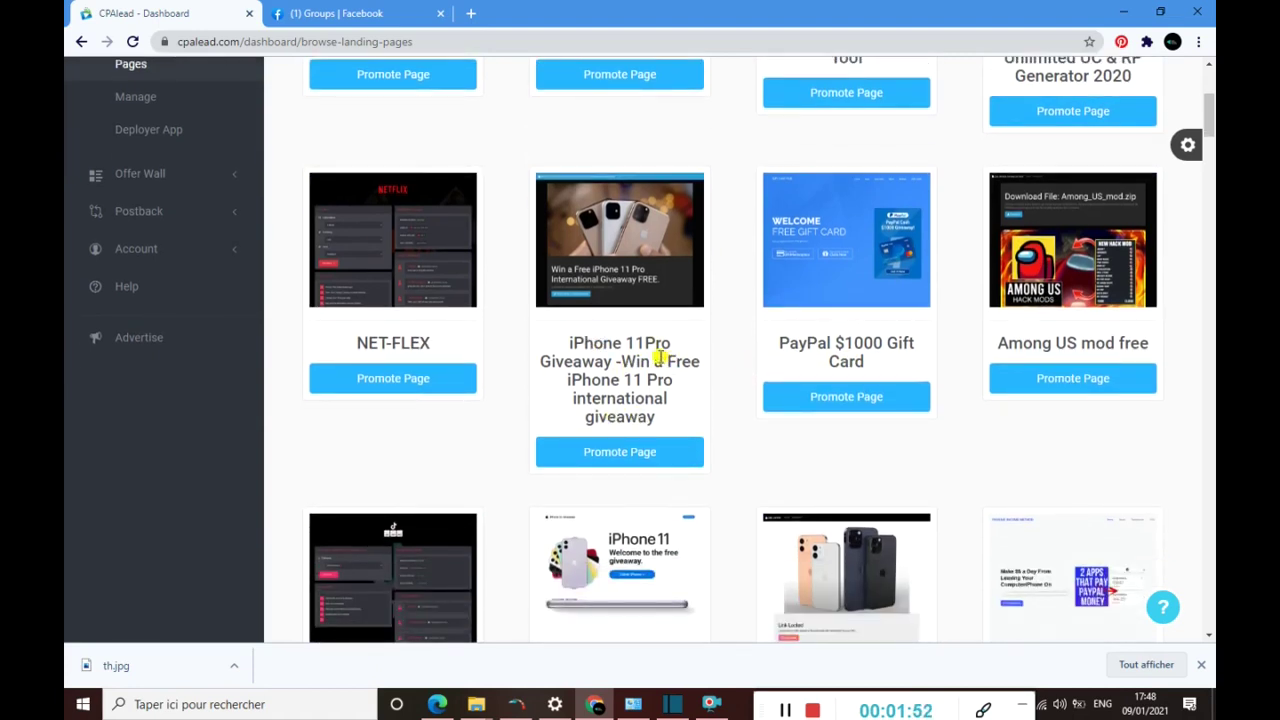
scroll(661, 360, "down", 5)
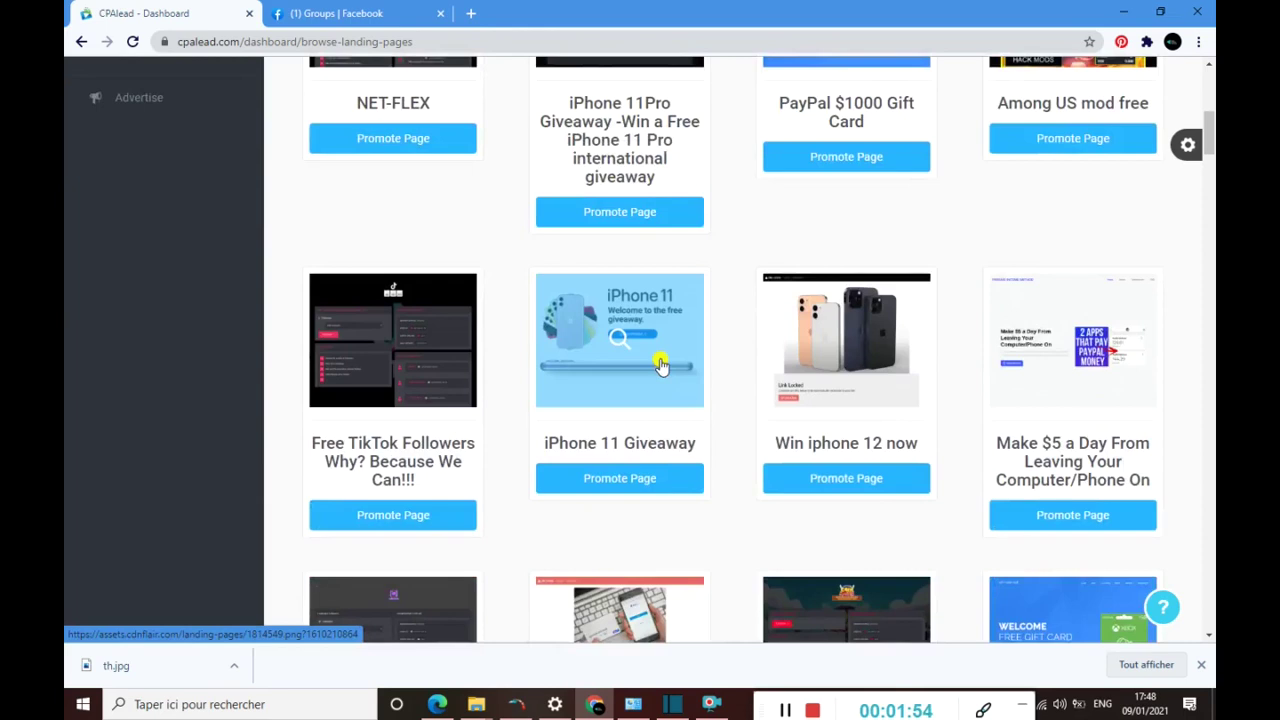
scroll(661, 362, "down", 2)
scroll(665, 375, "down", 1)
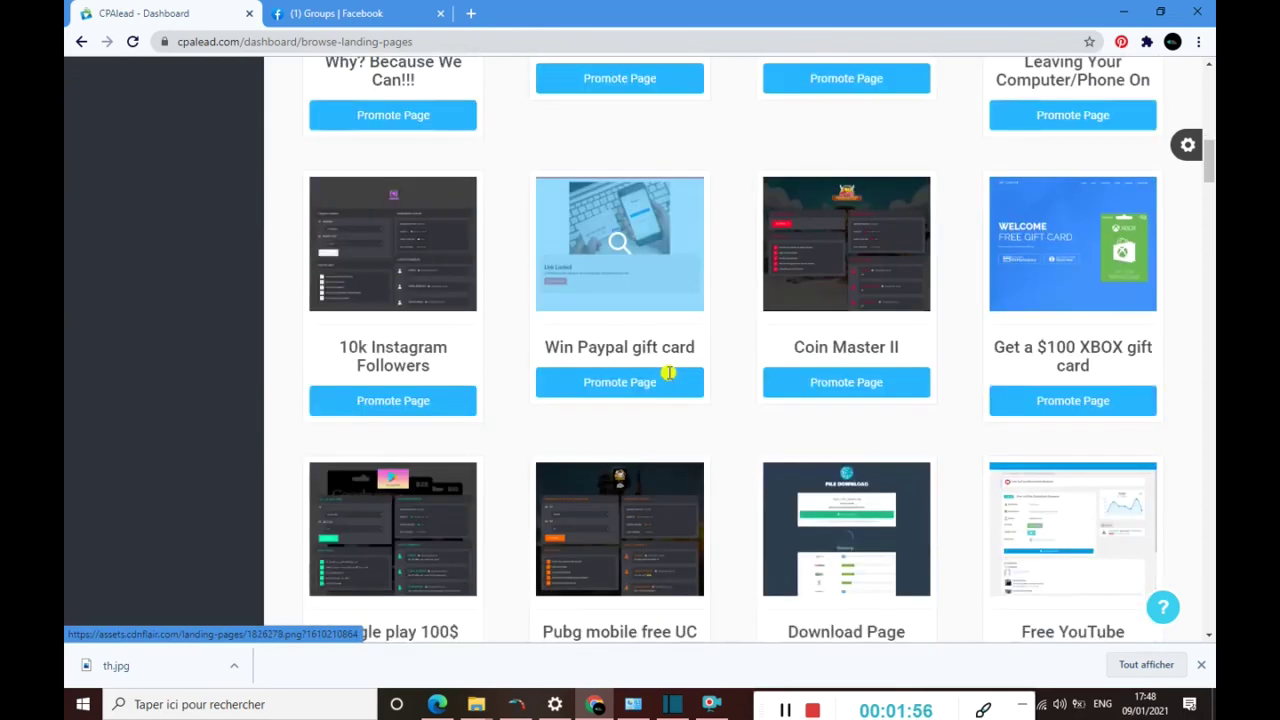
scroll(668, 378, "down", 2)
scroll(728, 370, "down", 3)
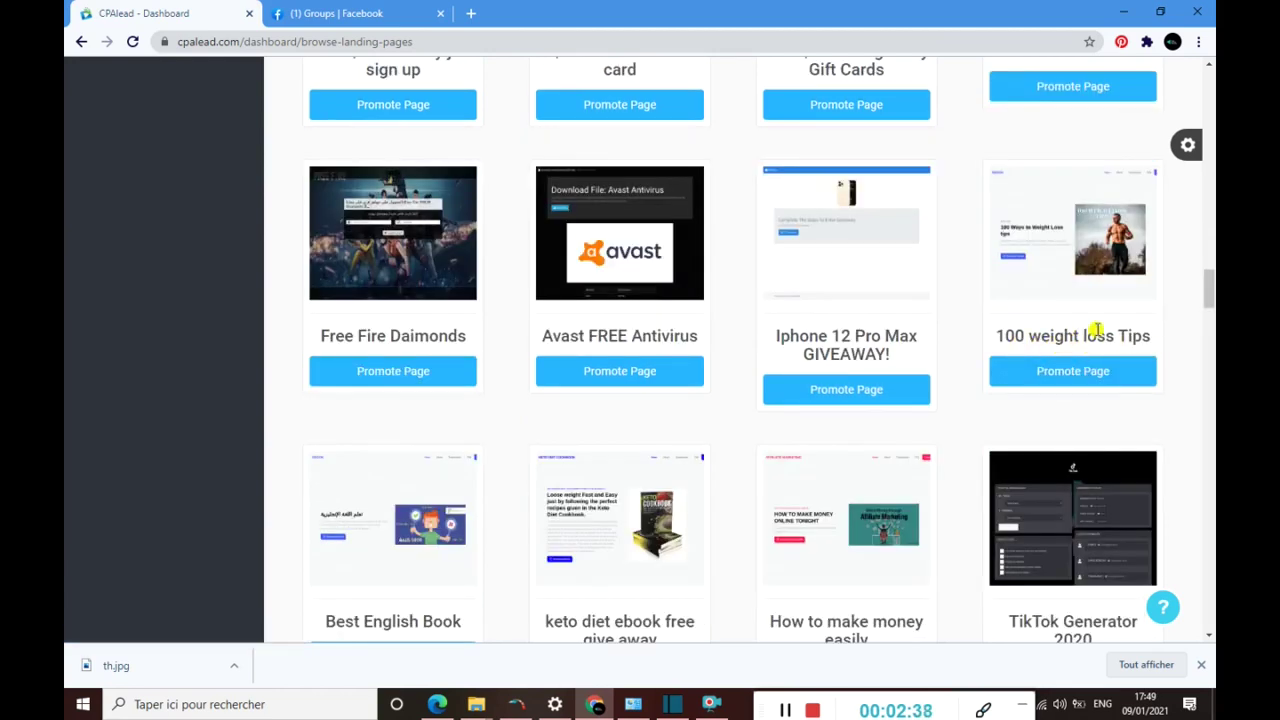
scroll(1058, 335, "down", 2)
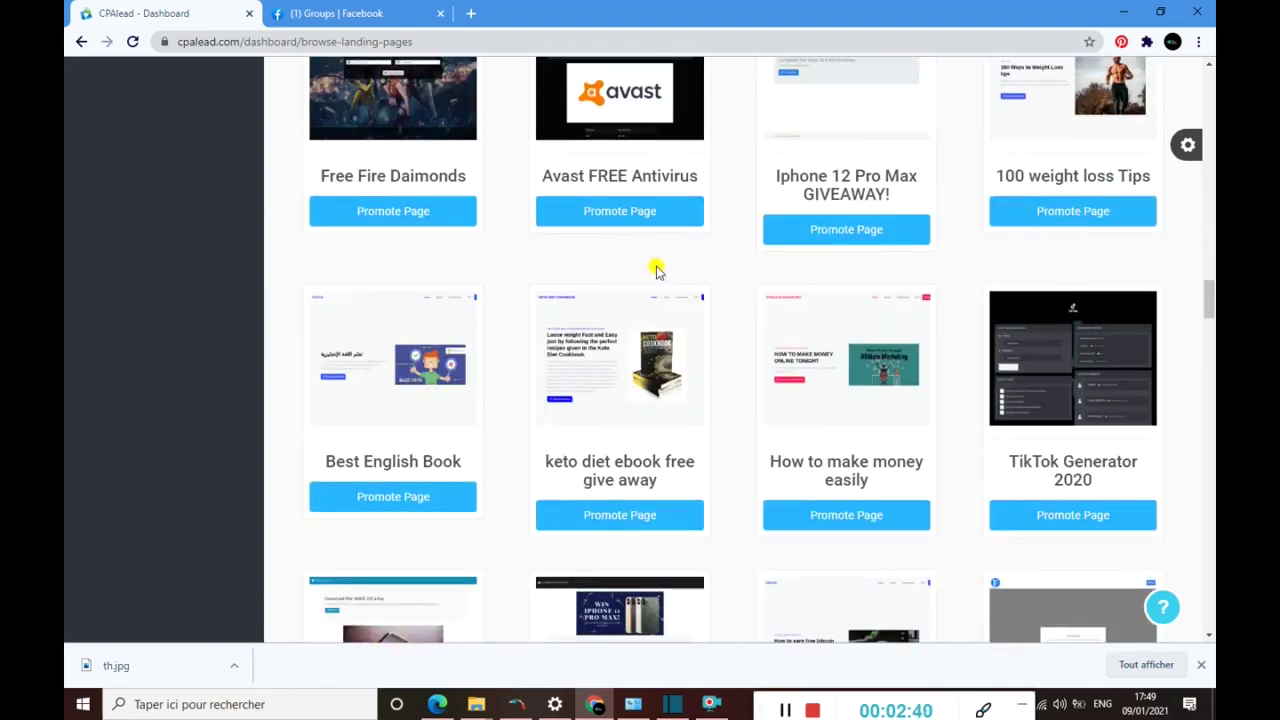
scroll(441, 354, "down", 2)
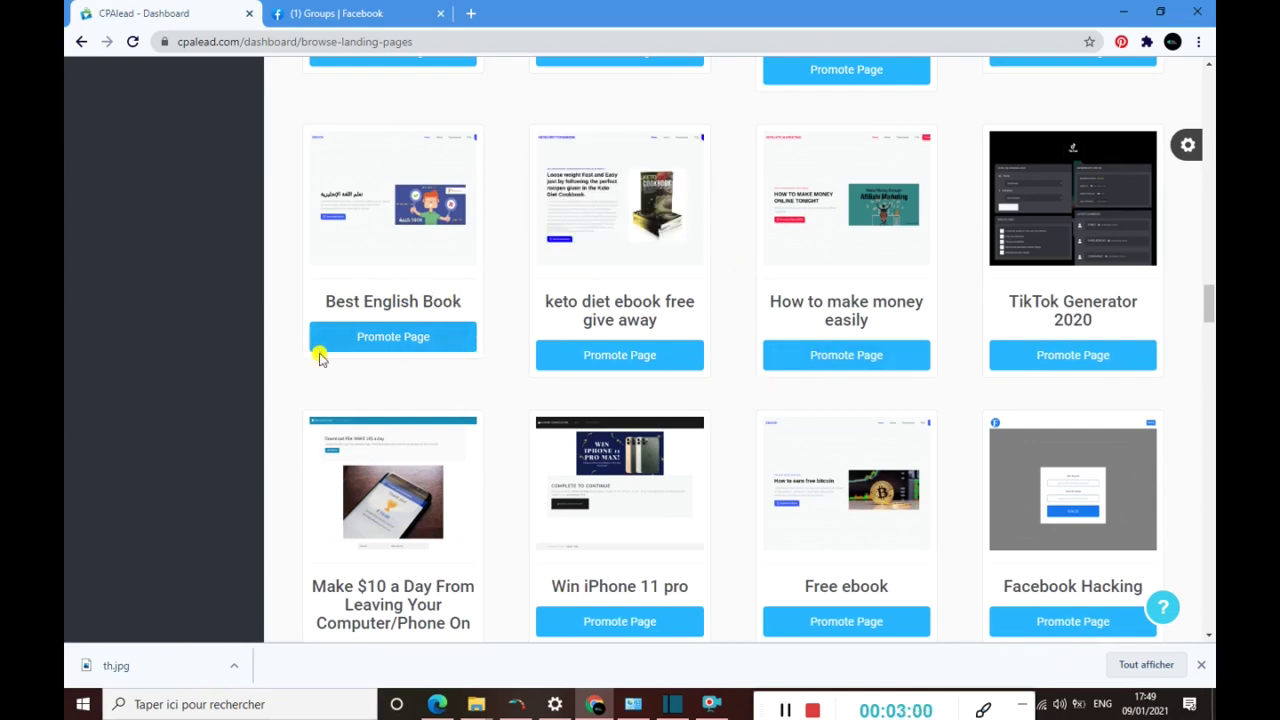
left_click(390, 340)
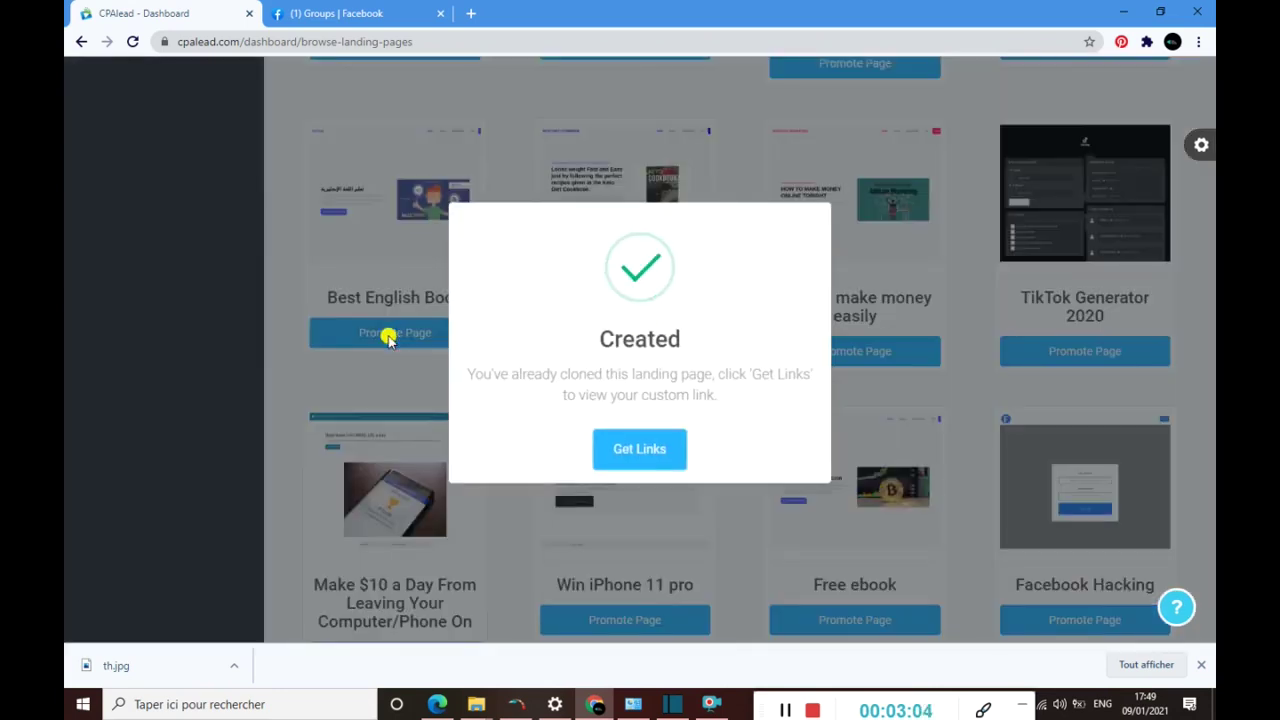
Get the Best English Book lnkmeup.com link, copy it, and open the page in a new tab.
left_click(631, 452)
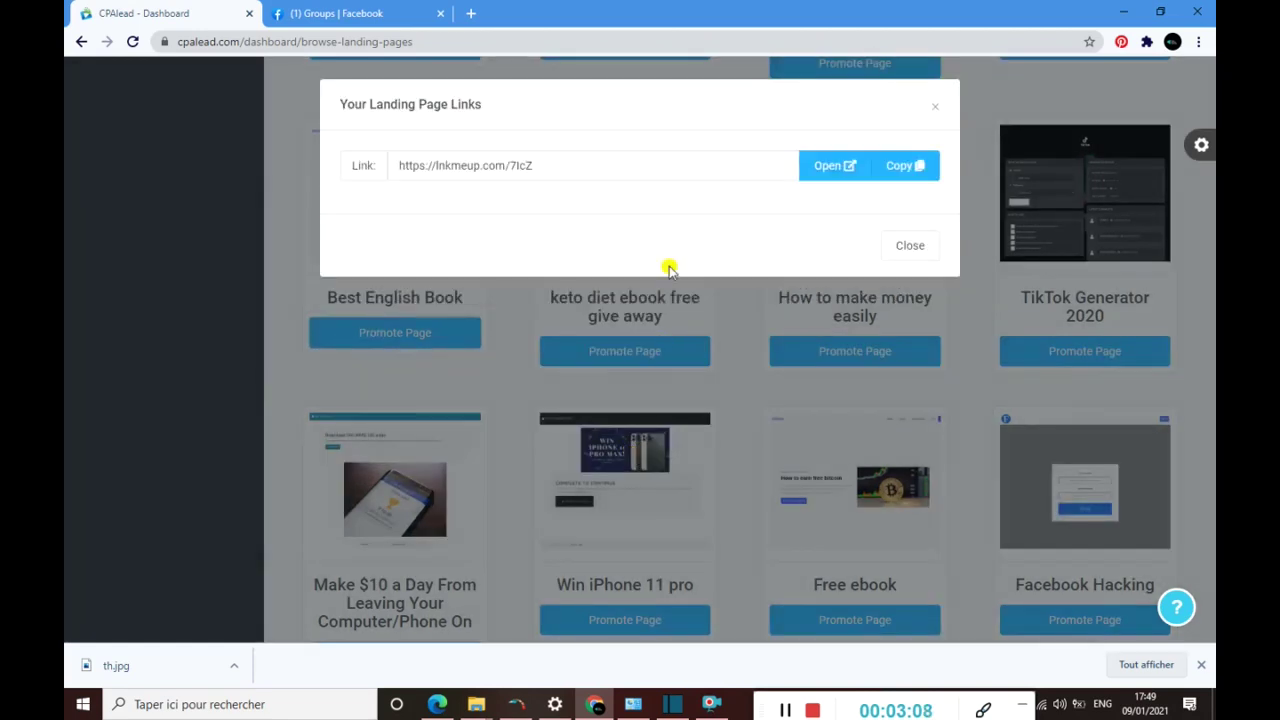
left_click(910, 170)
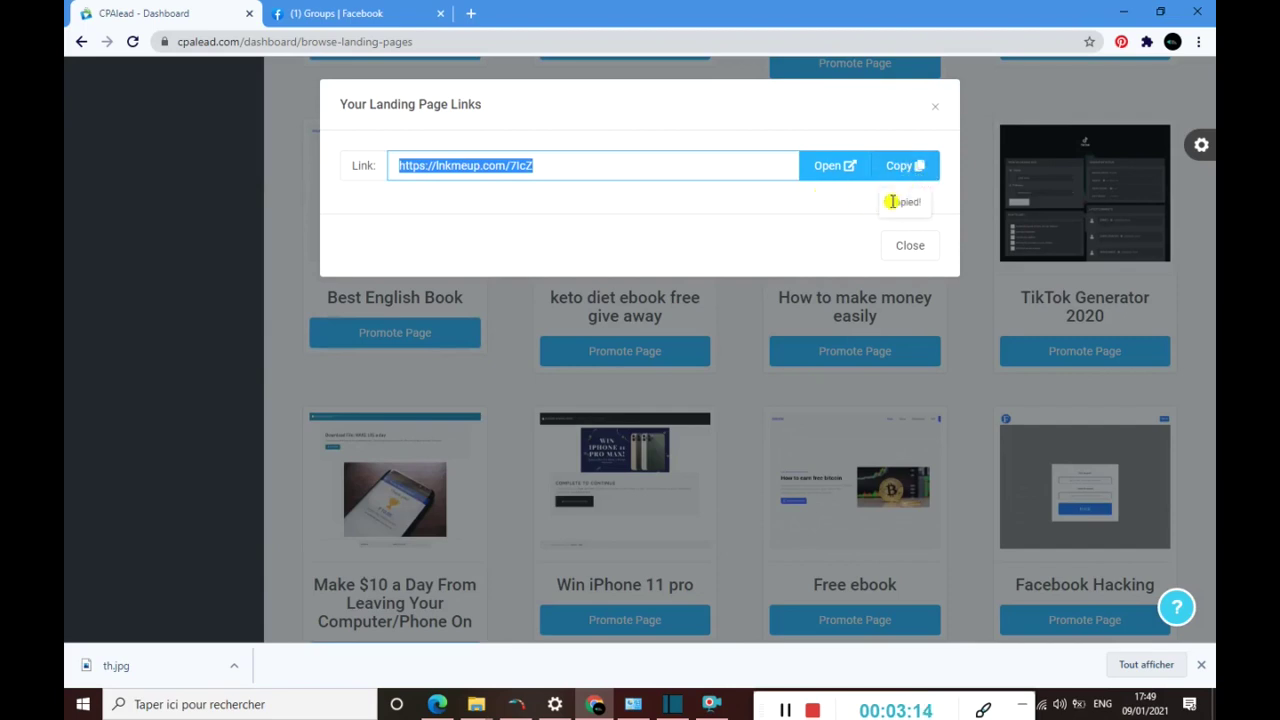
left_click(833, 170)
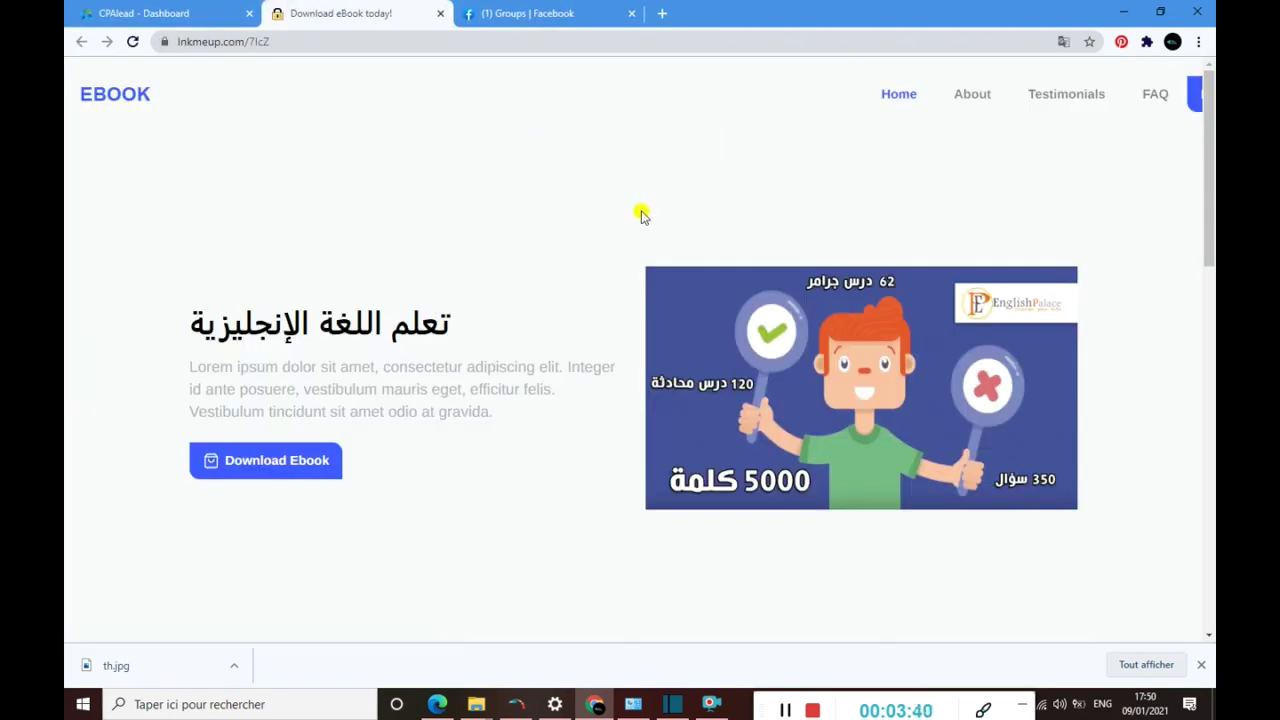
scroll(632, 224, "down", 7)
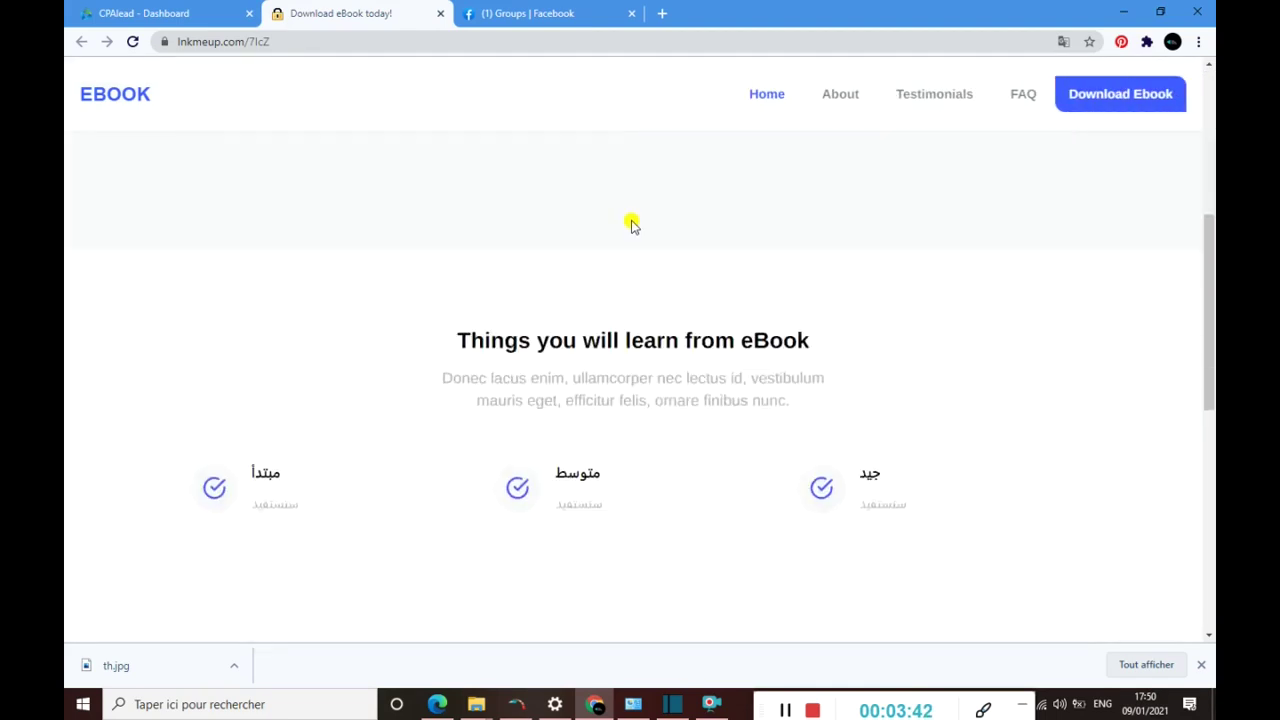
scroll(632, 224, "down", 3)
scroll(632, 224, "up", 10)
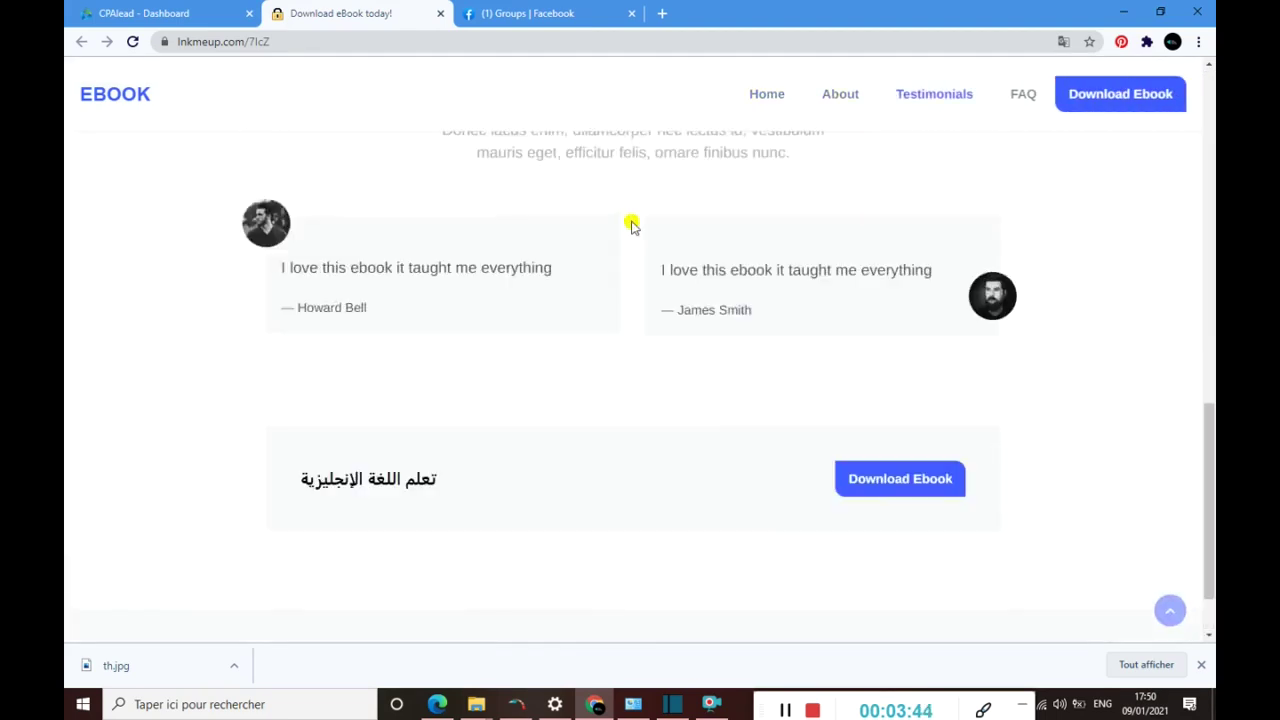
scroll(632, 224, "up", 2)
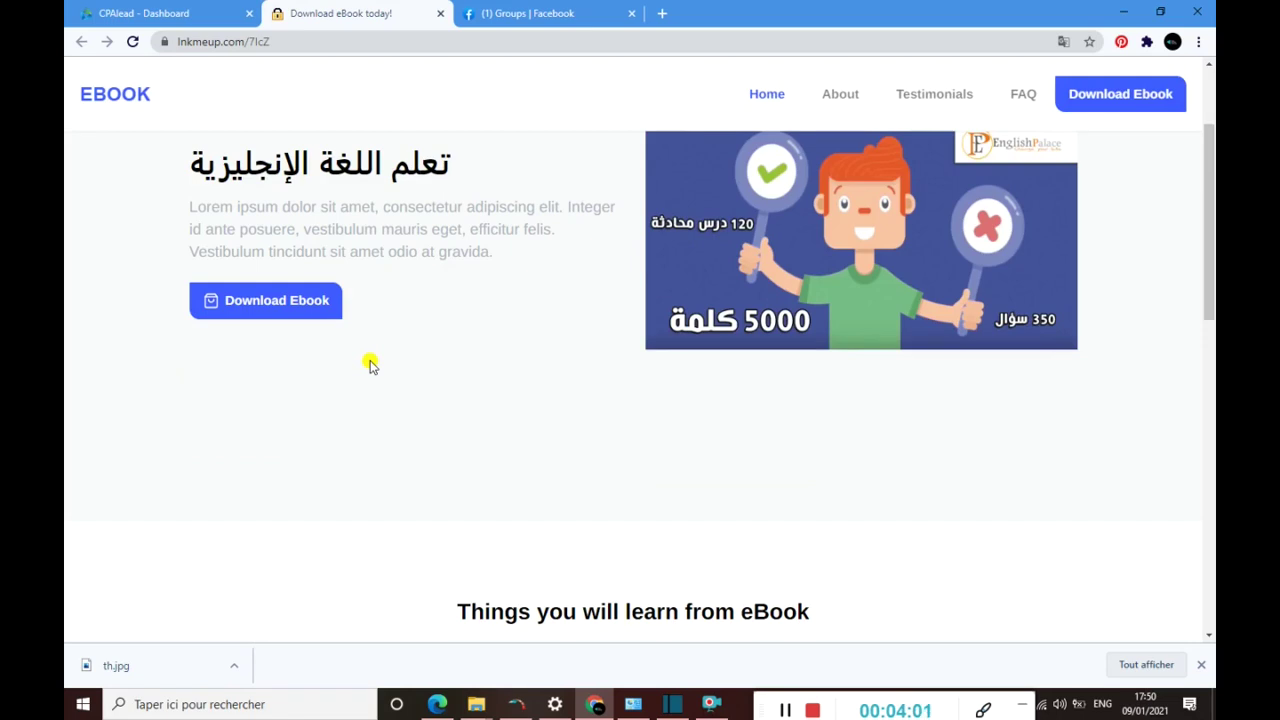
left_click(320, 312)
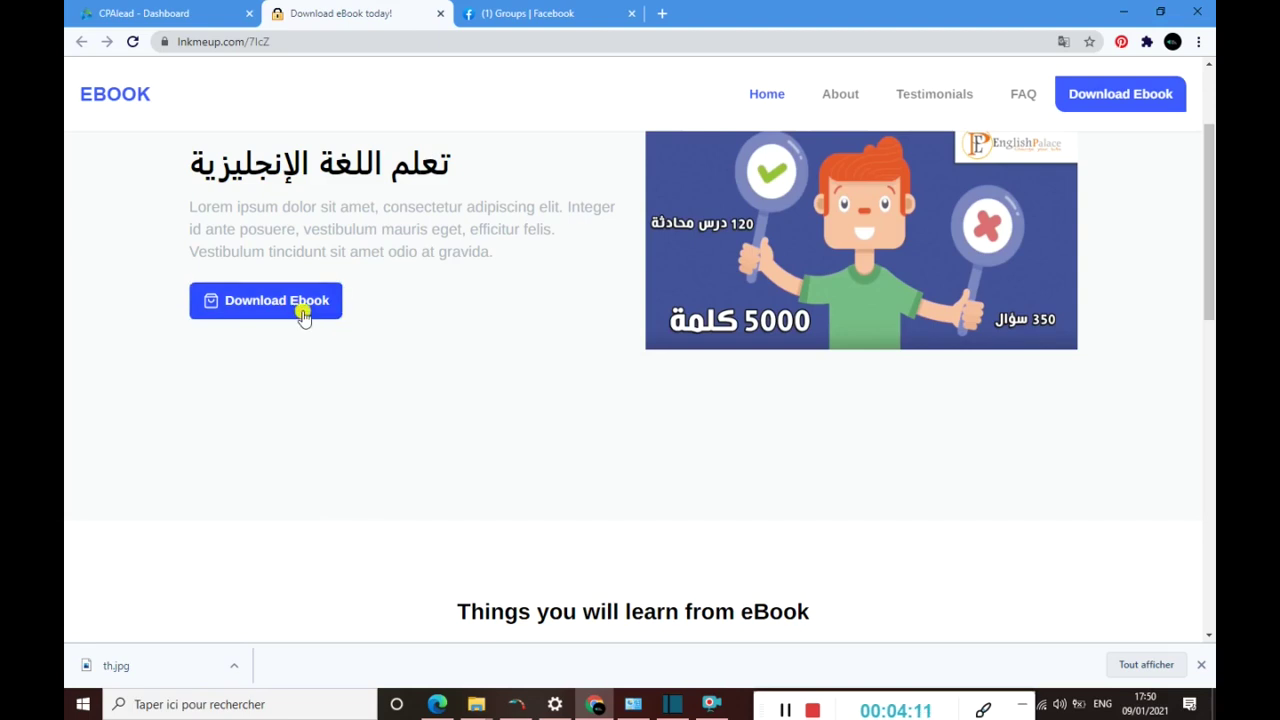
left_click(304, 314)
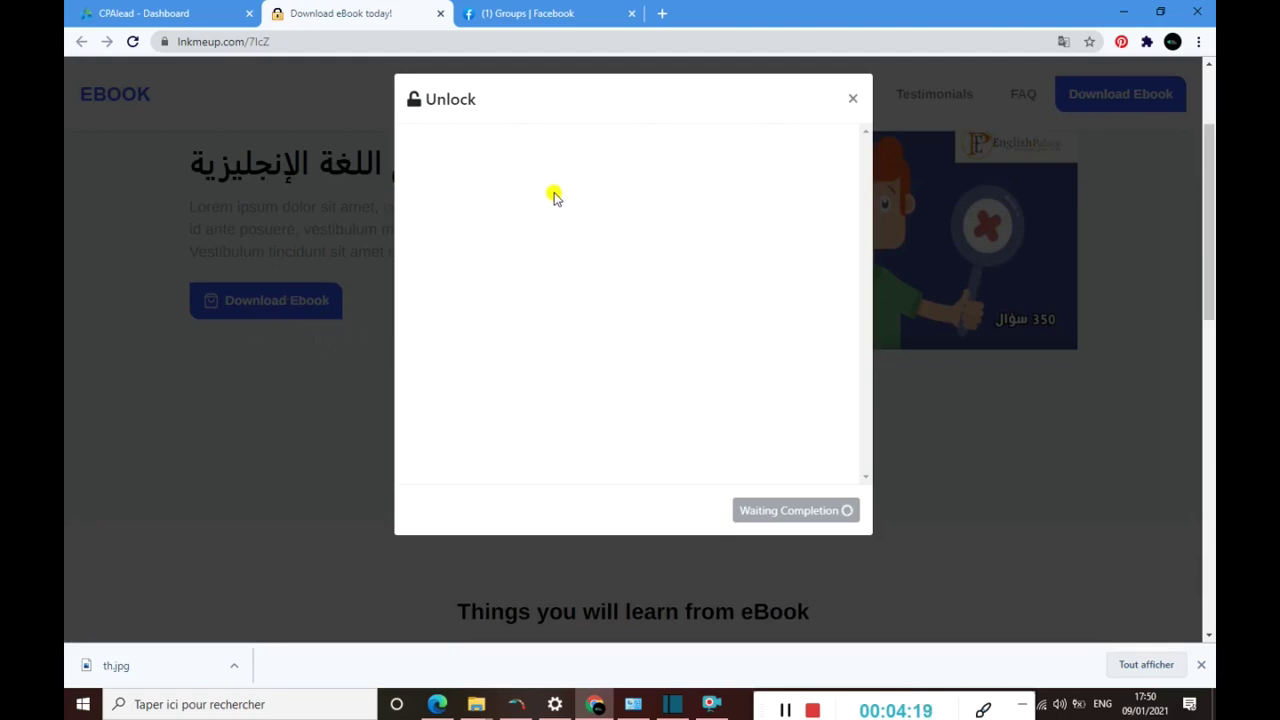
Scroll back up the ebook landing page.
scroll(560, 178, "up", 2)
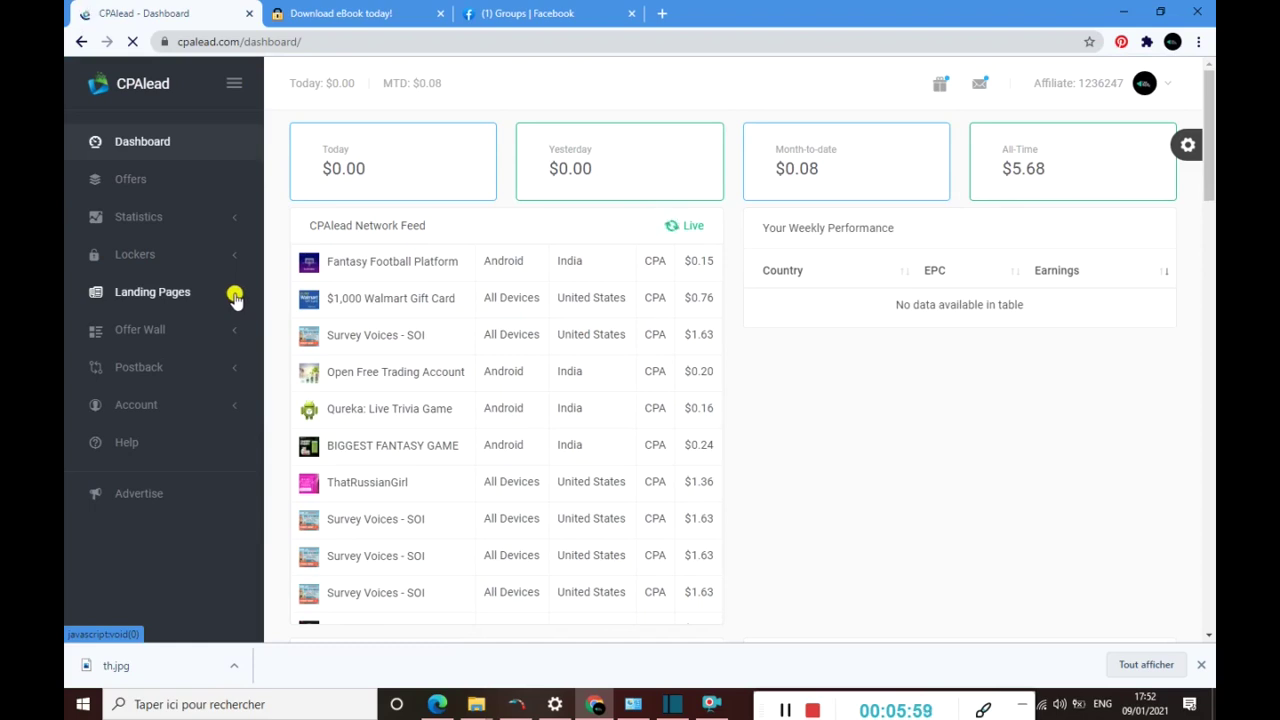
Open Landing Pages > Manage to list Best English Book and FREE ROBUX as Promoting.
left_click(226, 296)
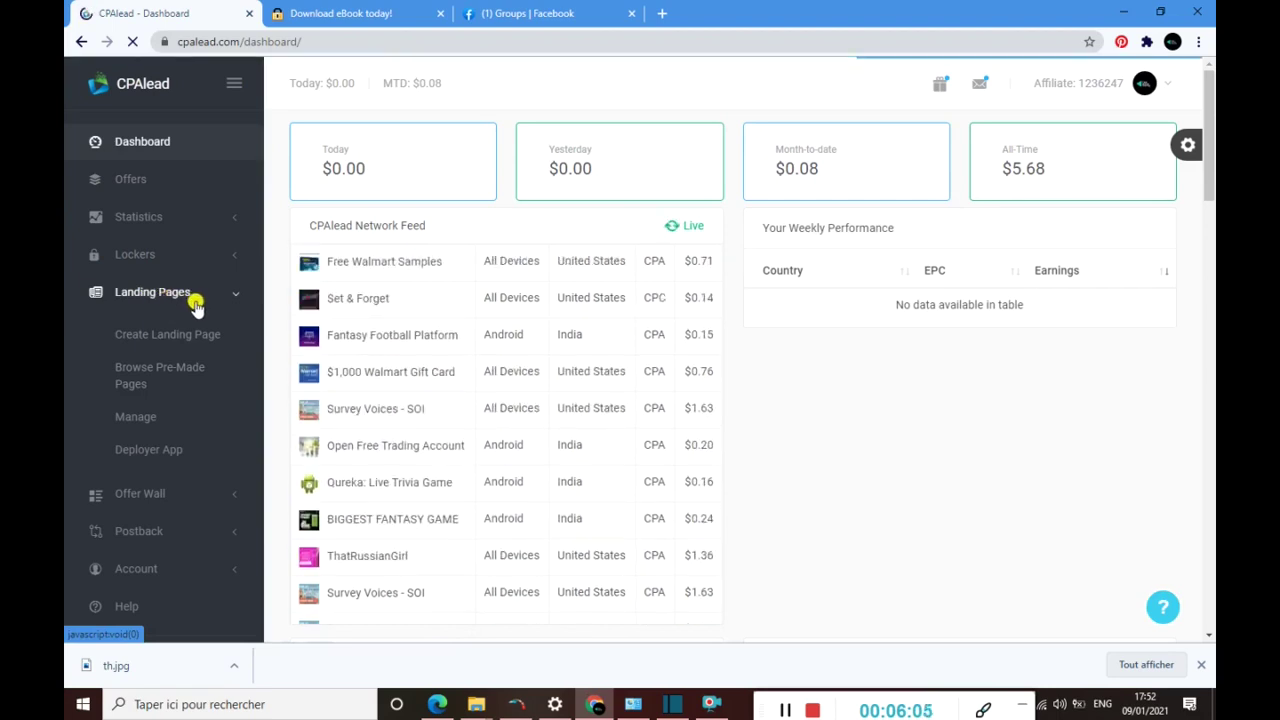
left_click(135, 418)
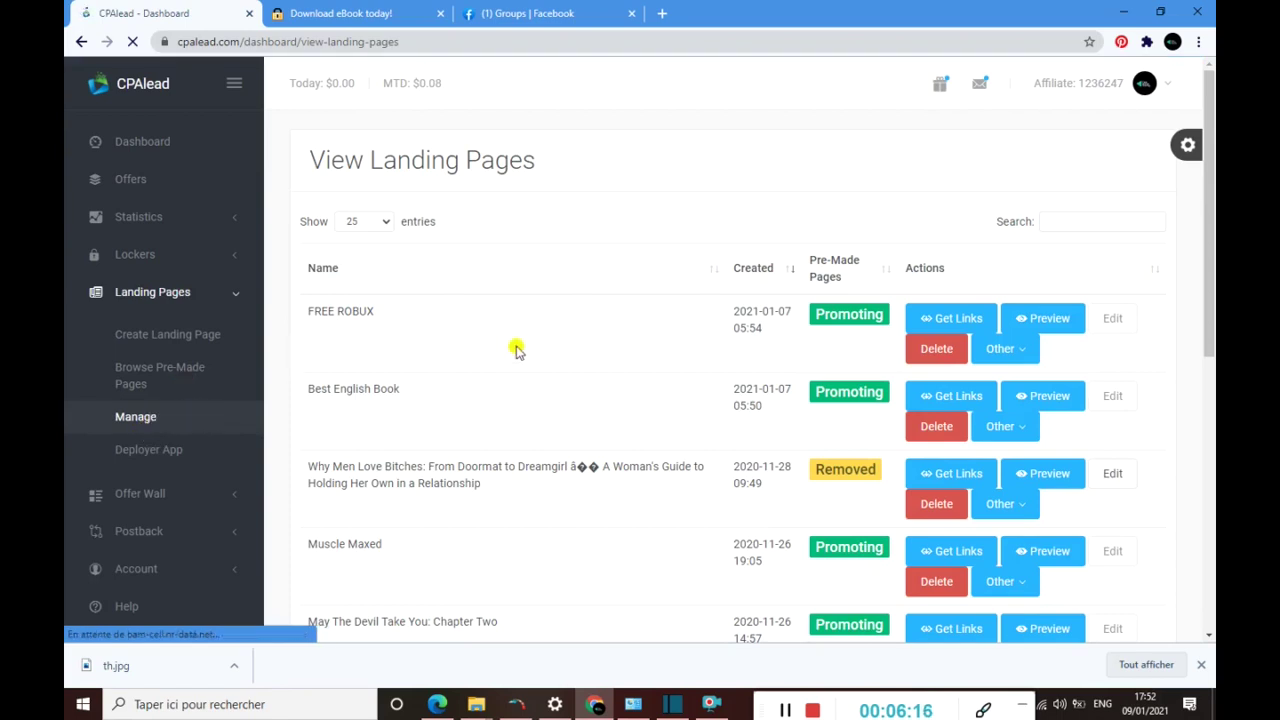
scroll(610, 317, "down", 1)
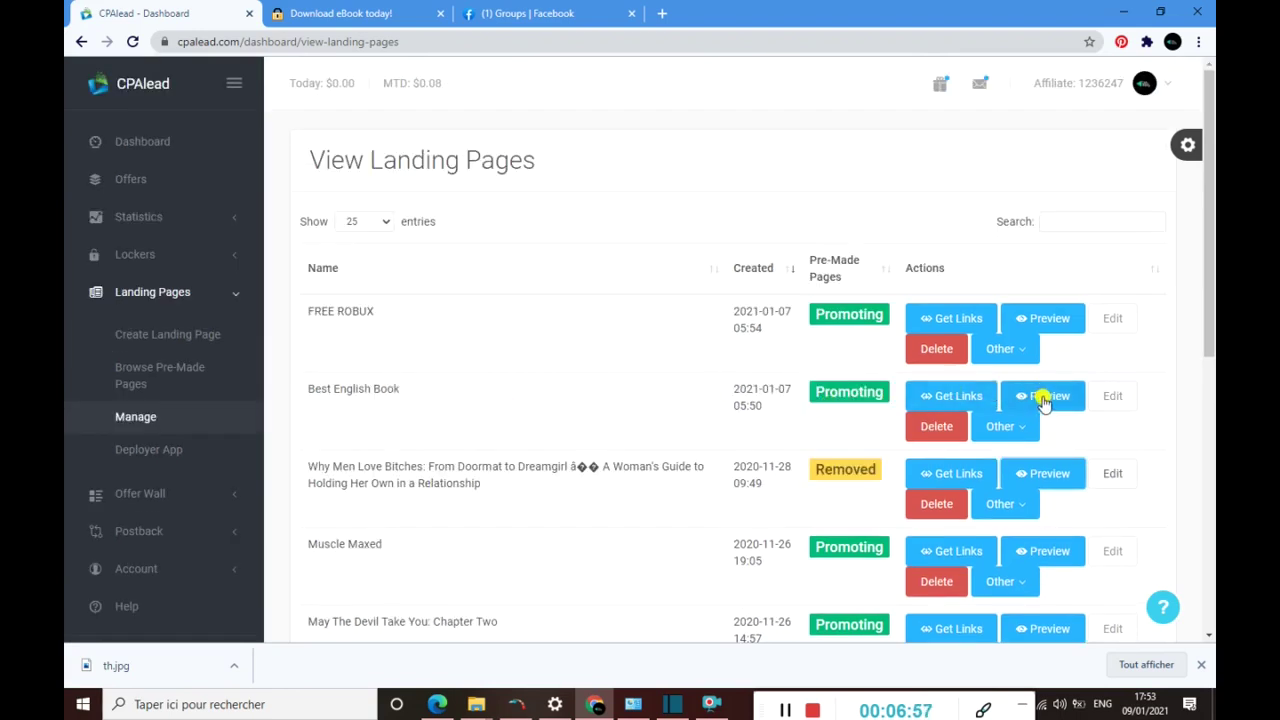
Preview the Best English Book landing page and scroll through it.
left_click(1043, 398)
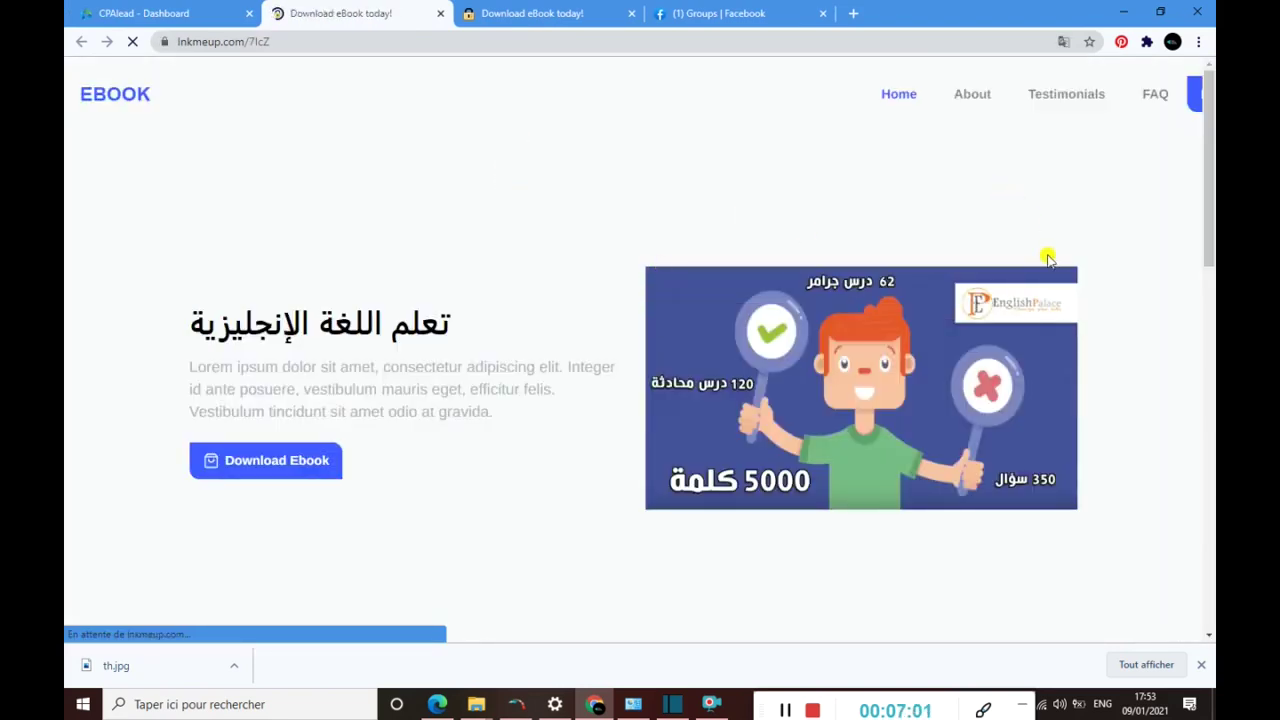
scroll(1068, 450, "down", 10)
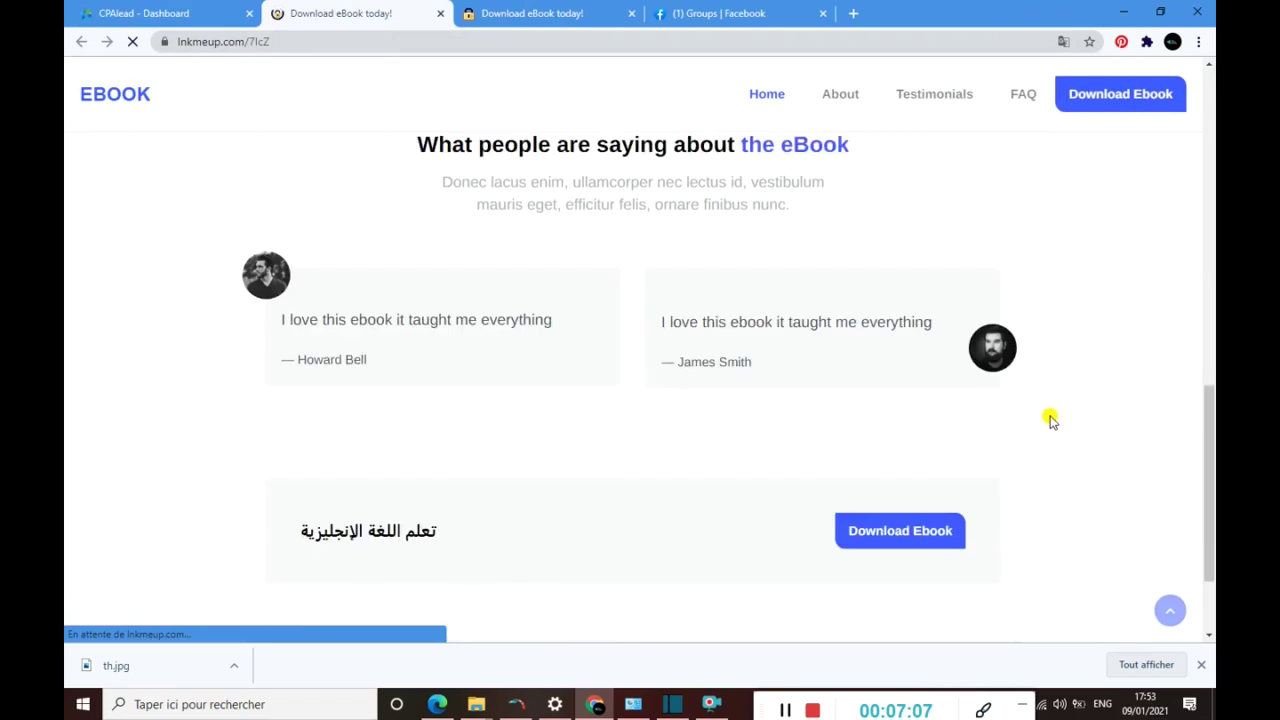
scroll(1050, 410, "up", 10)
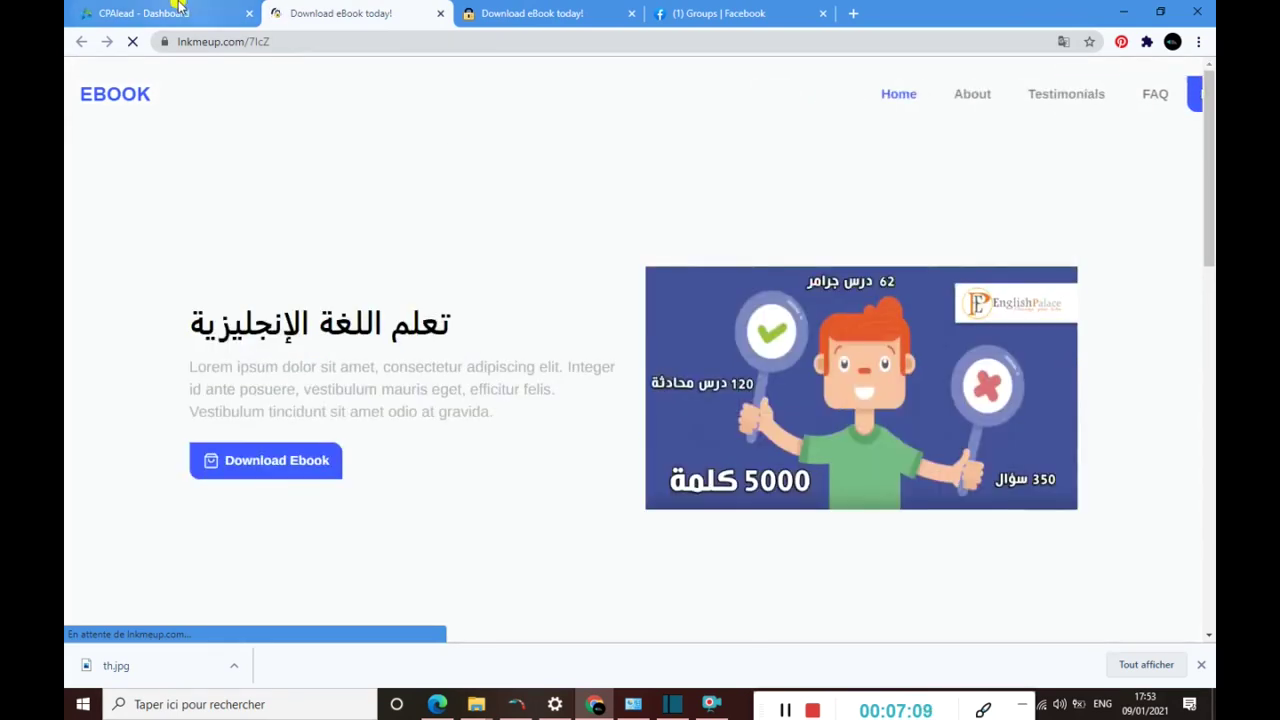
Back in CPAlead, view Best English Book's Other options, then return to the Dashboard.
left_click(172, 10)
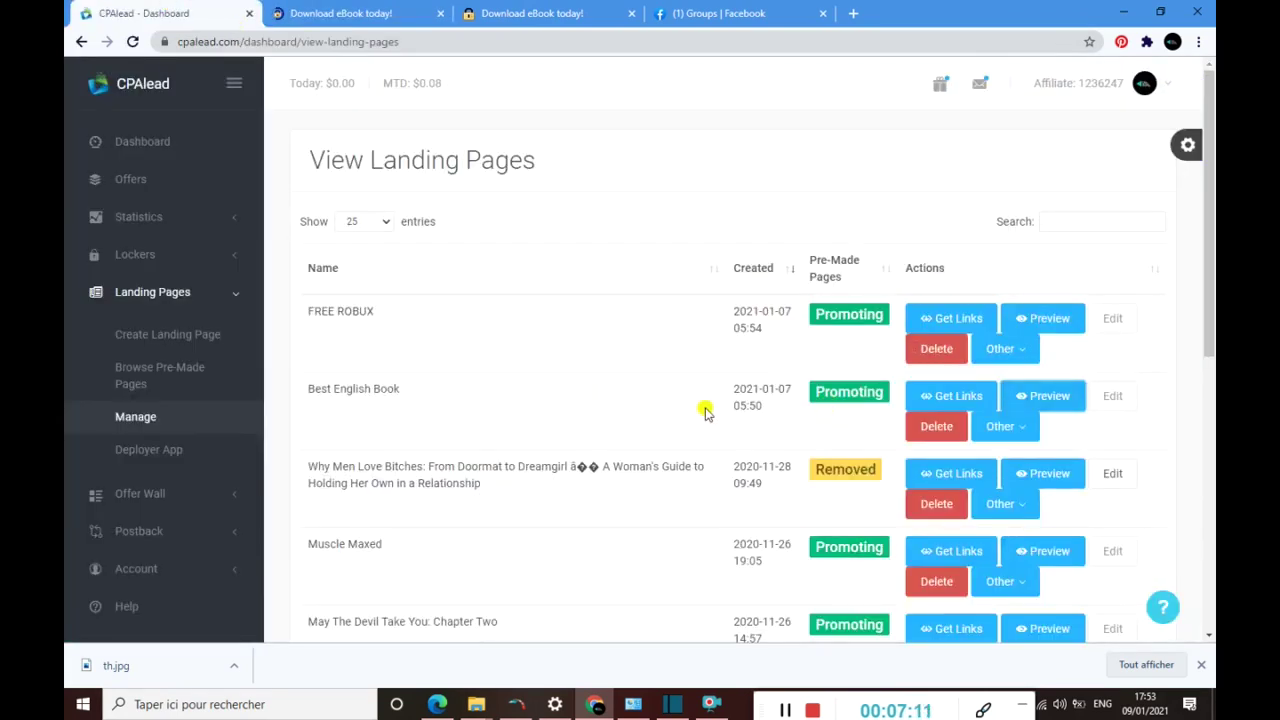
left_click(1022, 429)
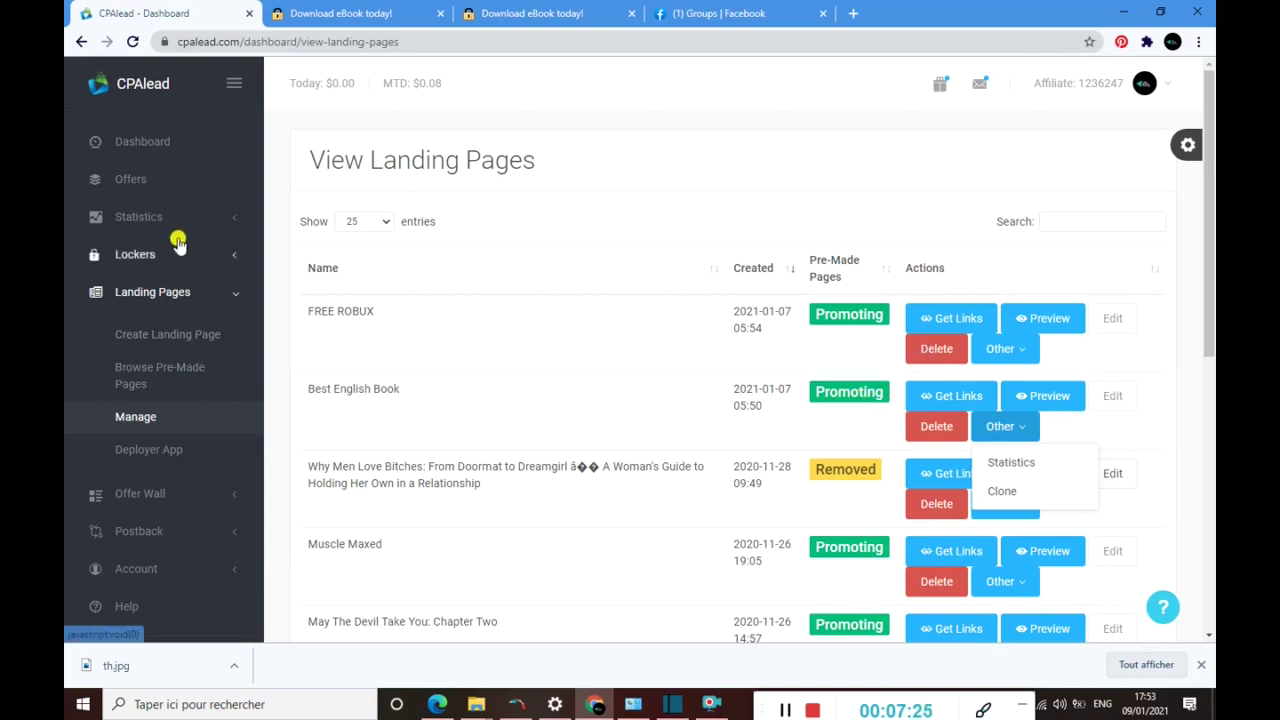
left_click(121, 143)
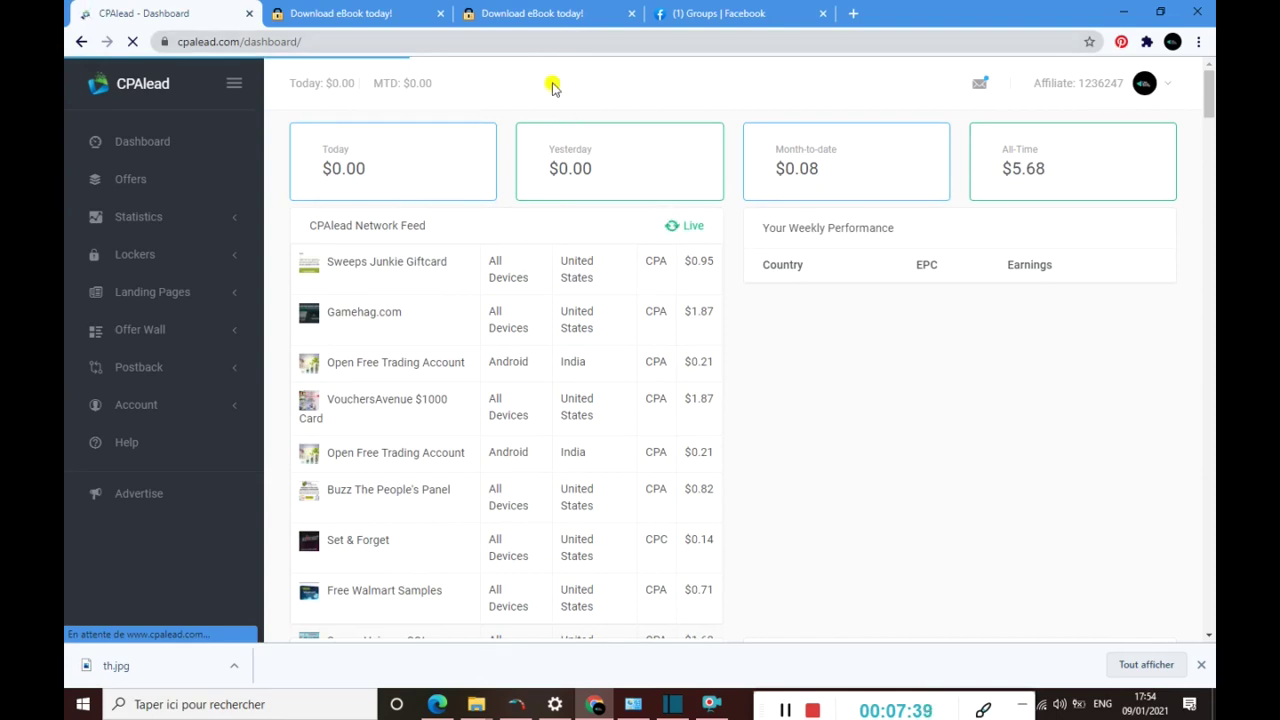
On the Download eBook today! tab, trigger the Unlock locker popup, then close it.
left_click(330, 12)
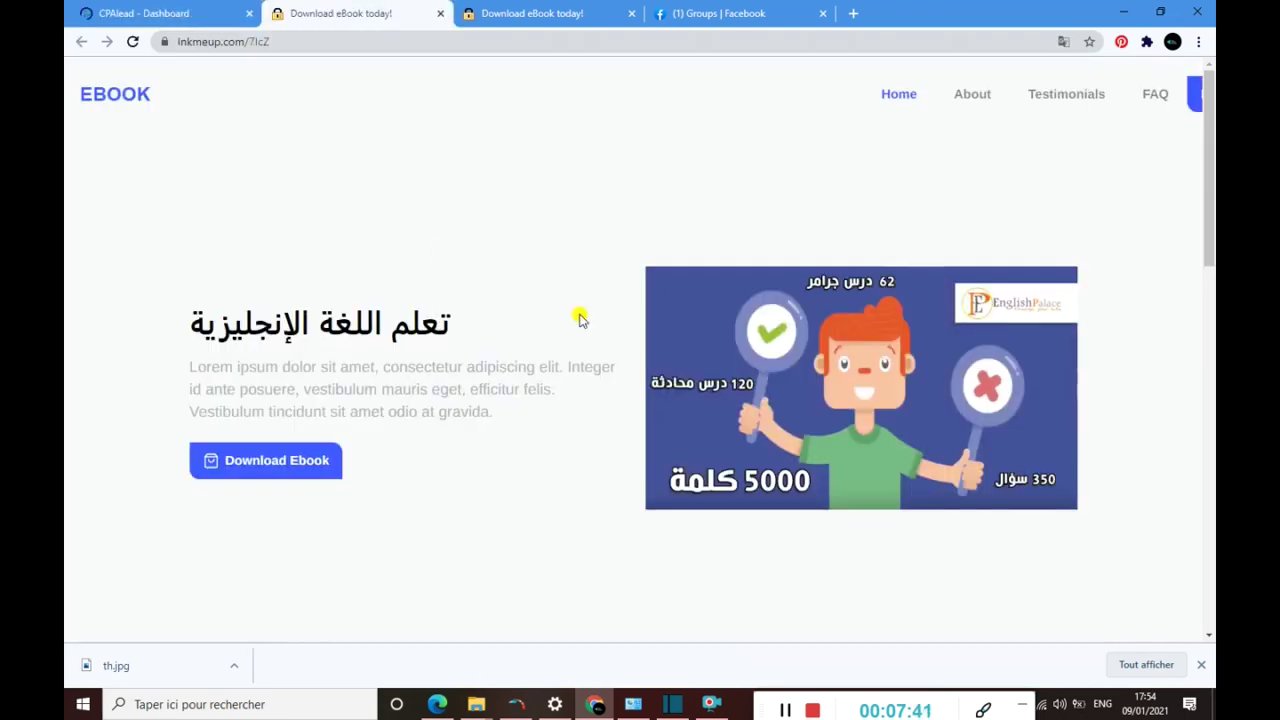
left_click(318, 461)
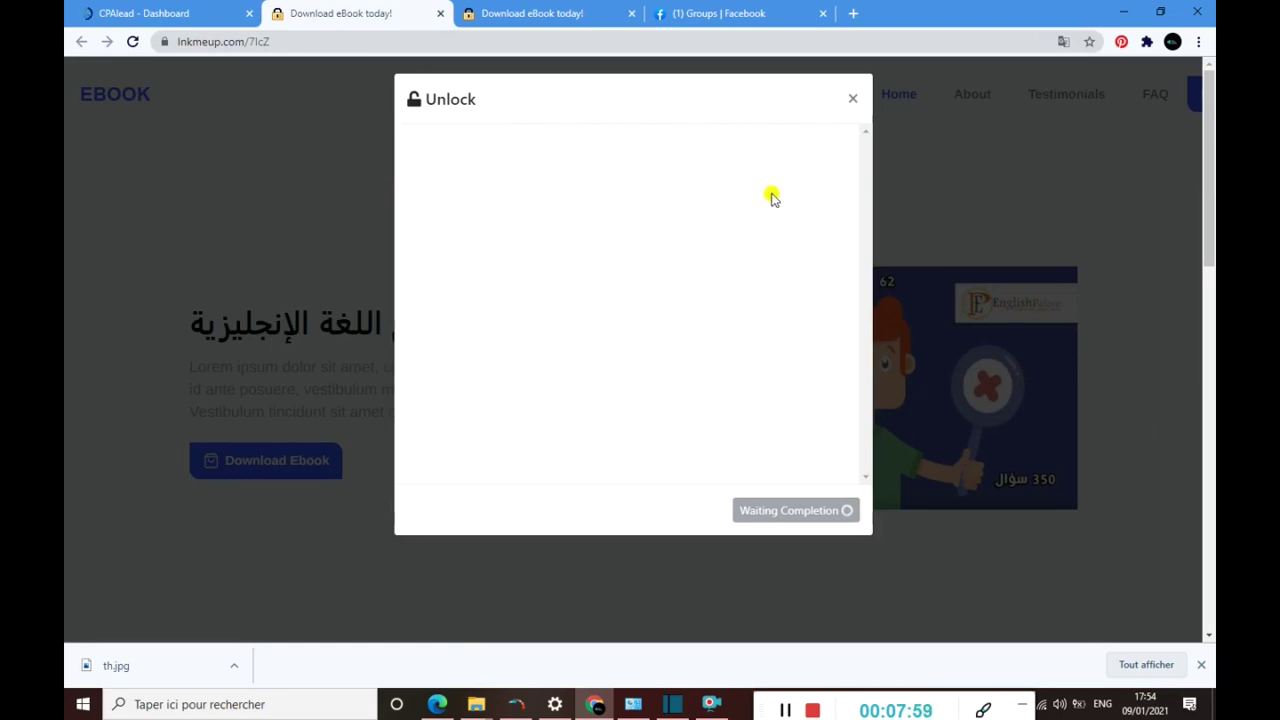
left_click(853, 101)
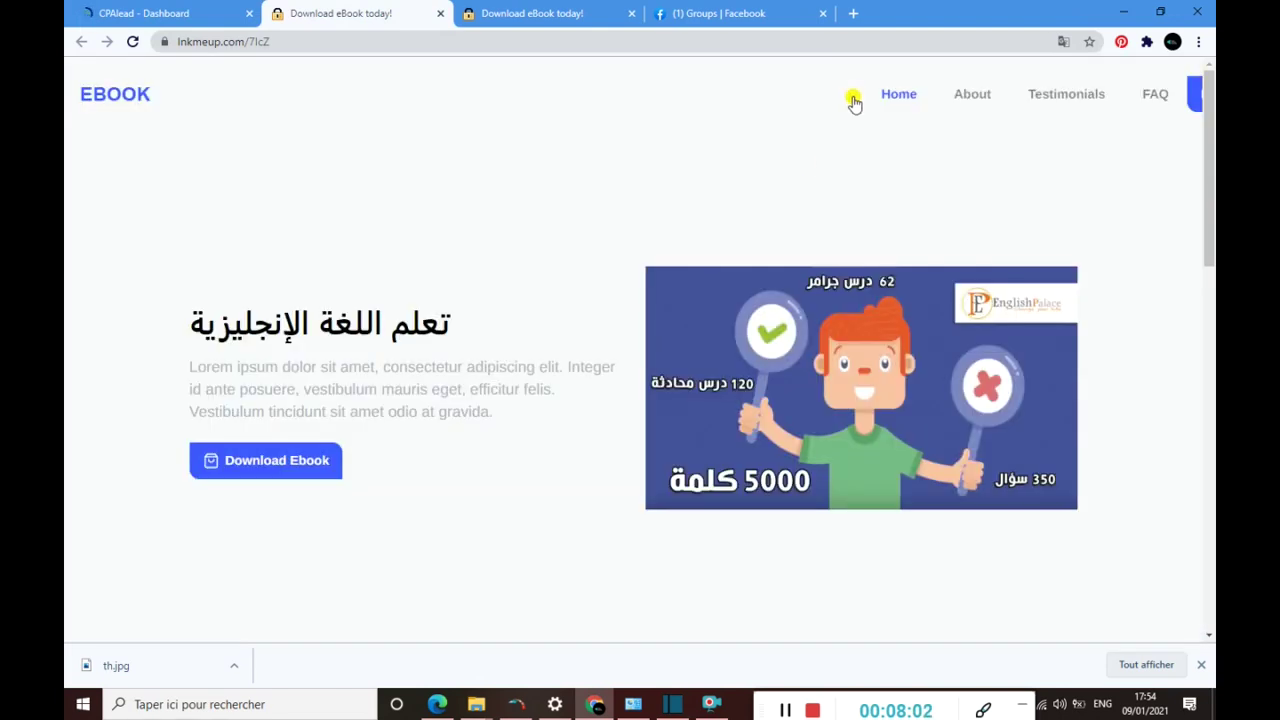